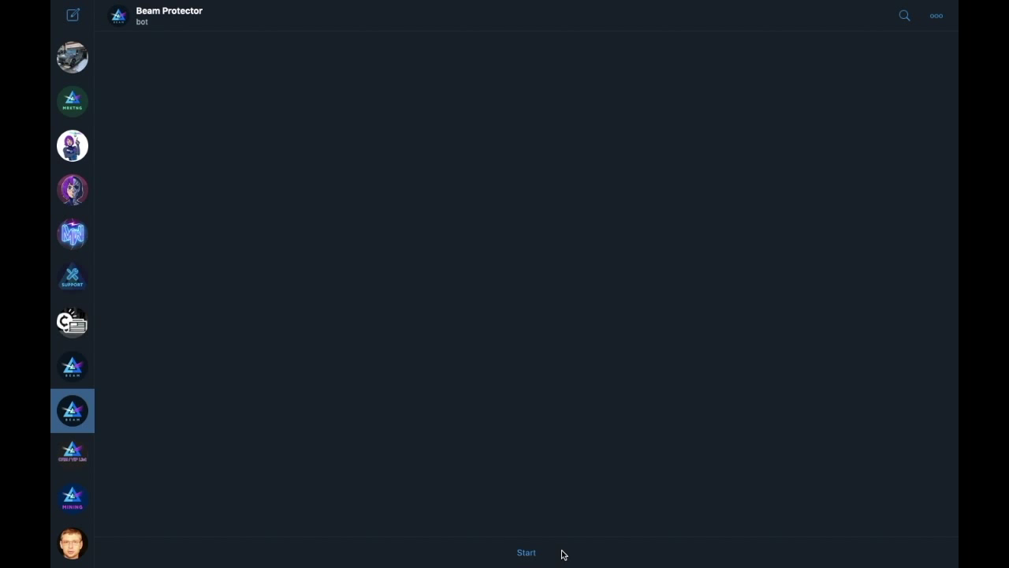
- Start the Beam Protector bot to get its 'Welcome to the BEAM telegram!' message
click(525, 553)
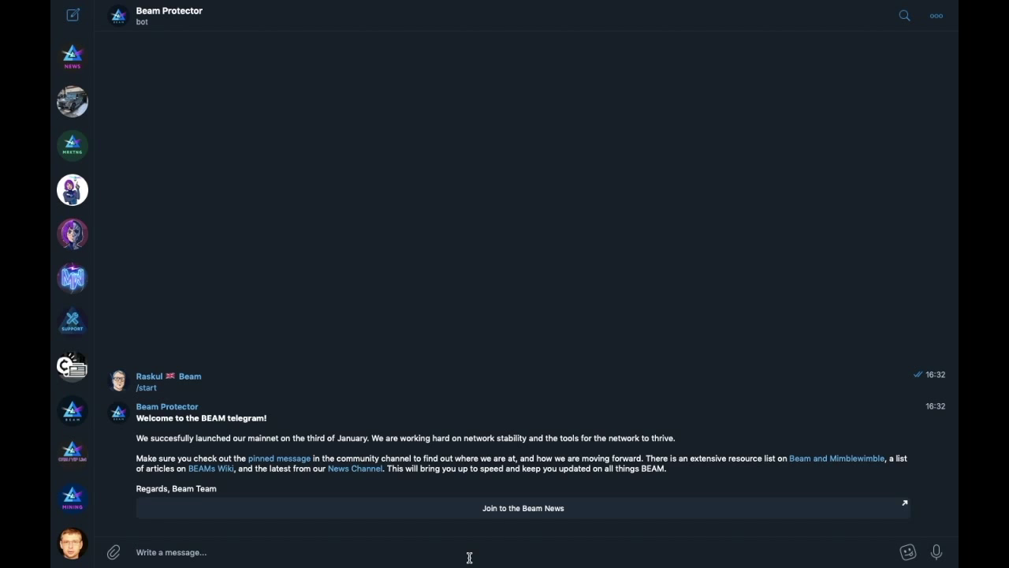
- Show the bot's command suggestions and scroll the list down to /chart
text(/)
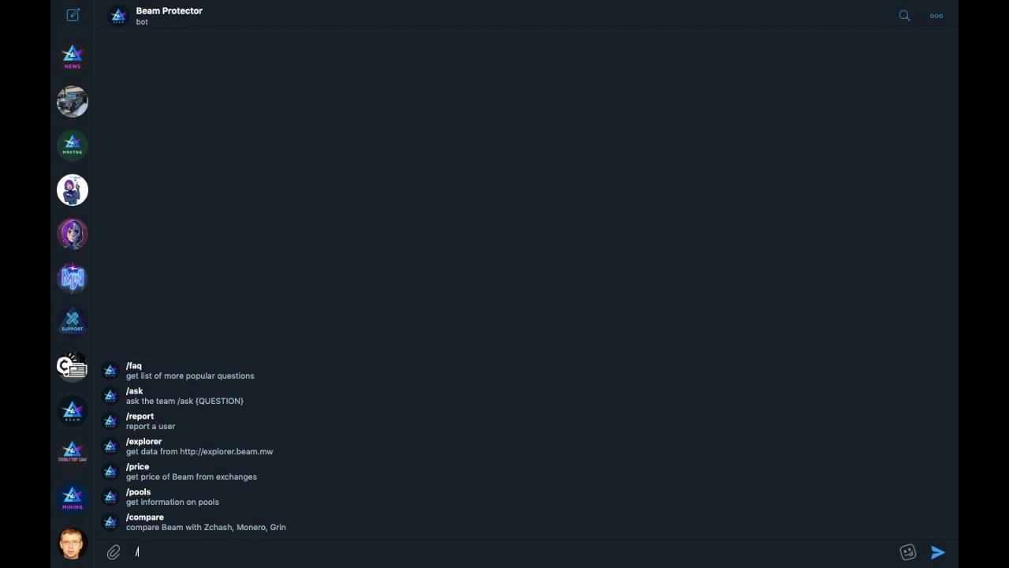
scroll(313, 488, down, 2)
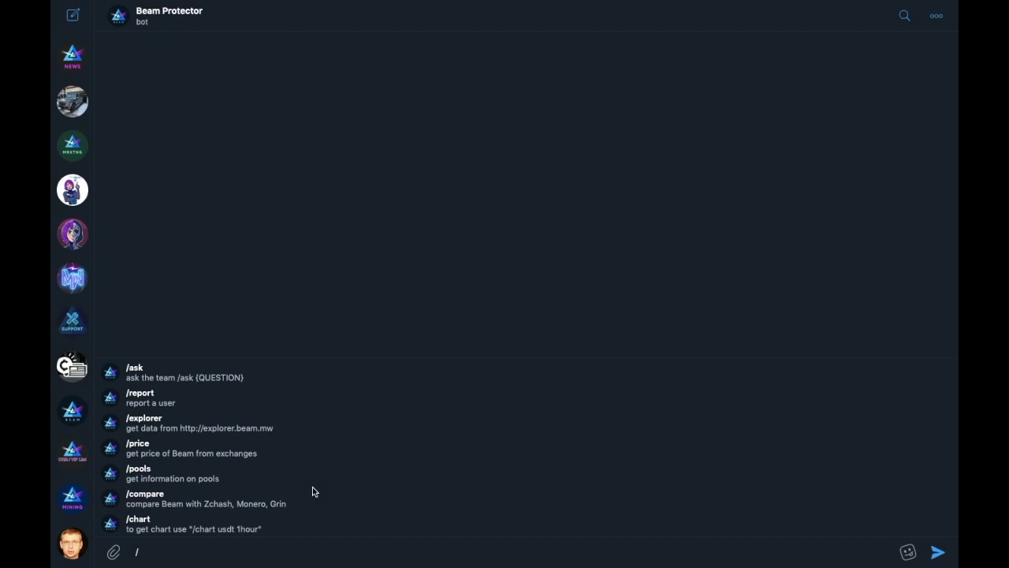
- Send /chart to get the chart usage options and timeframes from 1min to 1month
text(chart)
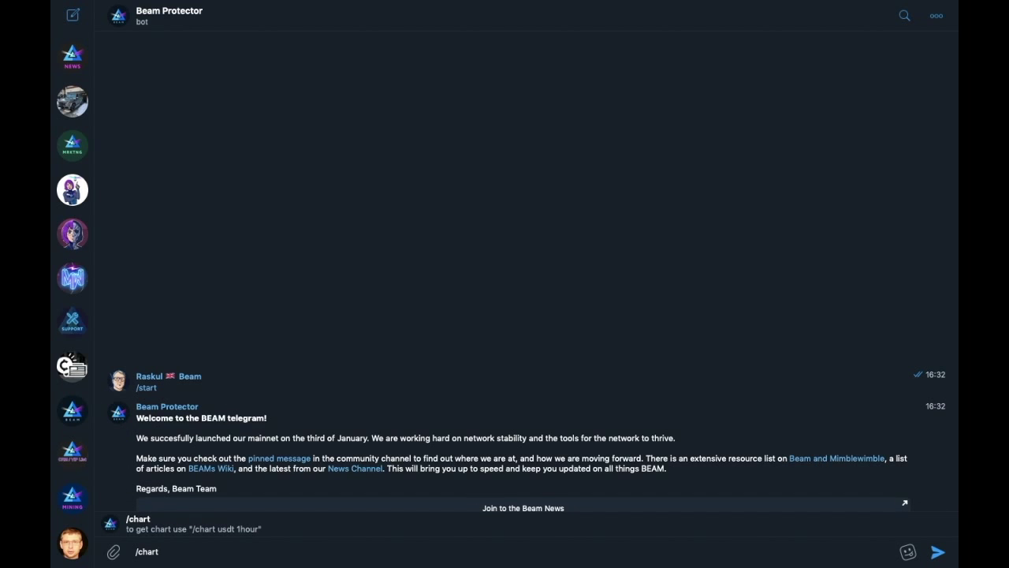
key(Return)
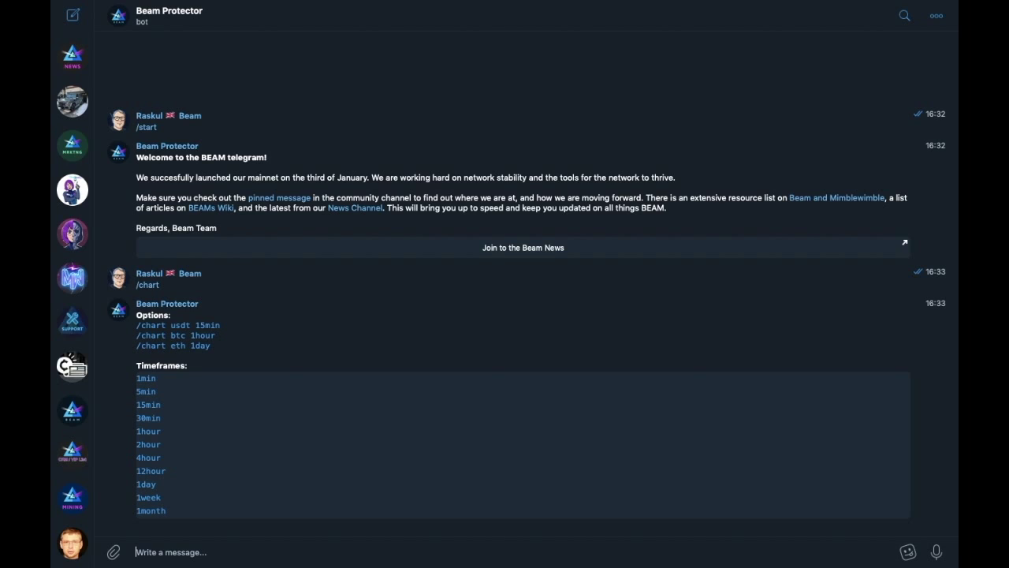
- Send /chart btc 2hour to get a 2-hour BEAM/BTC candlestick chart
text(/char)
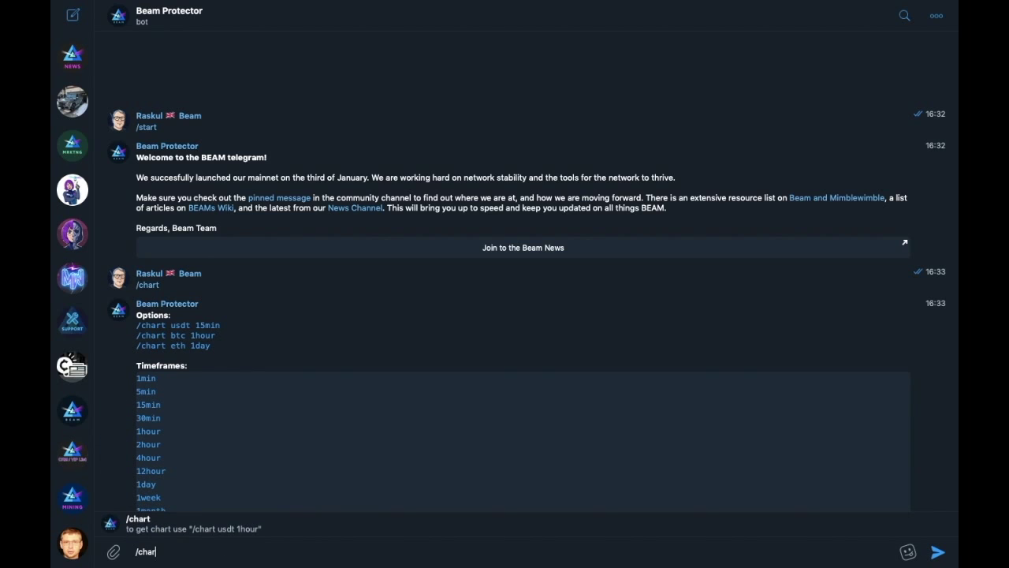
text(t btc )
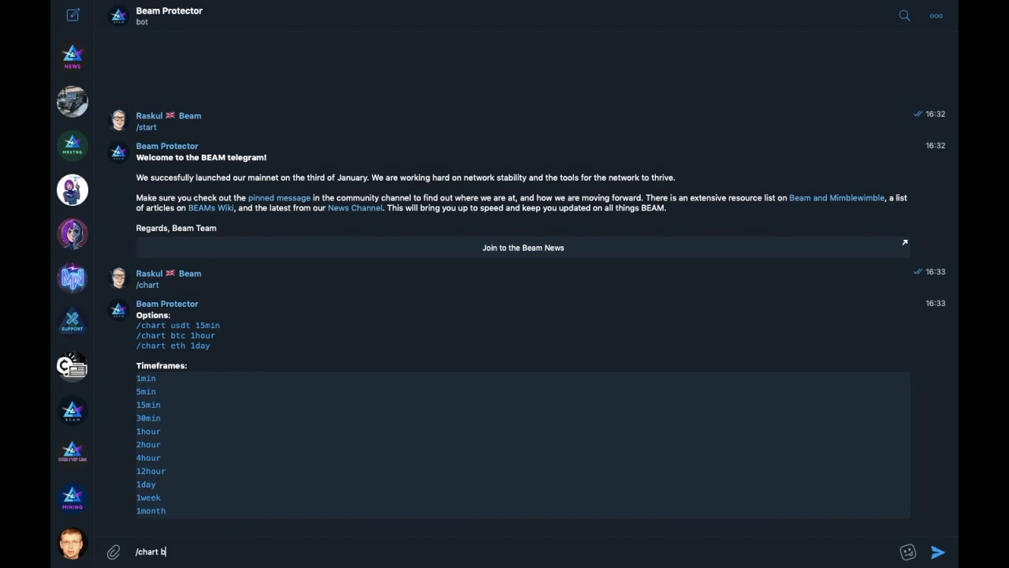
text(2hour)
key(Return)
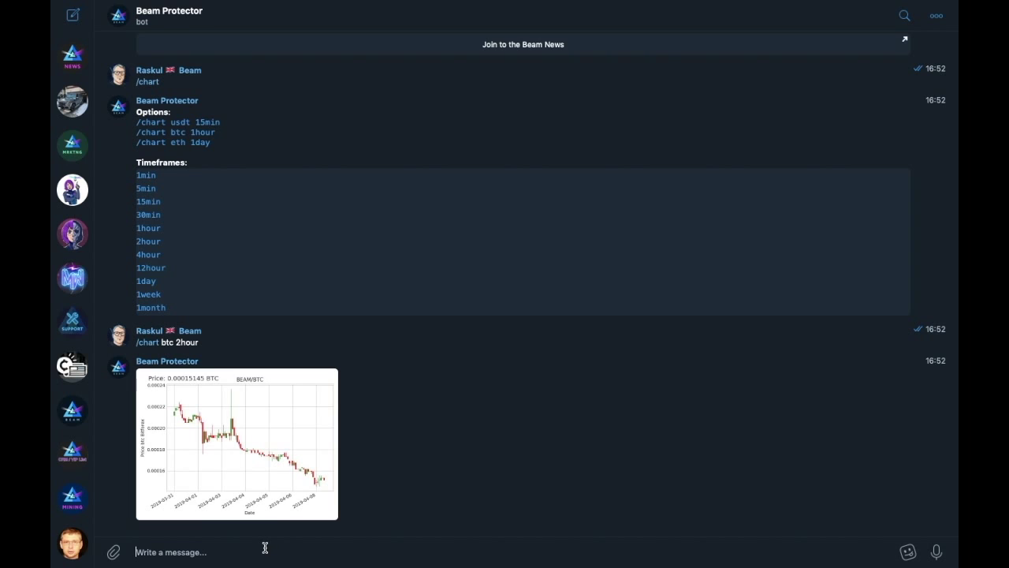
- Send /chart usdt 4hour to get a 4-hour BEAM/USDT chart
text(/chart)
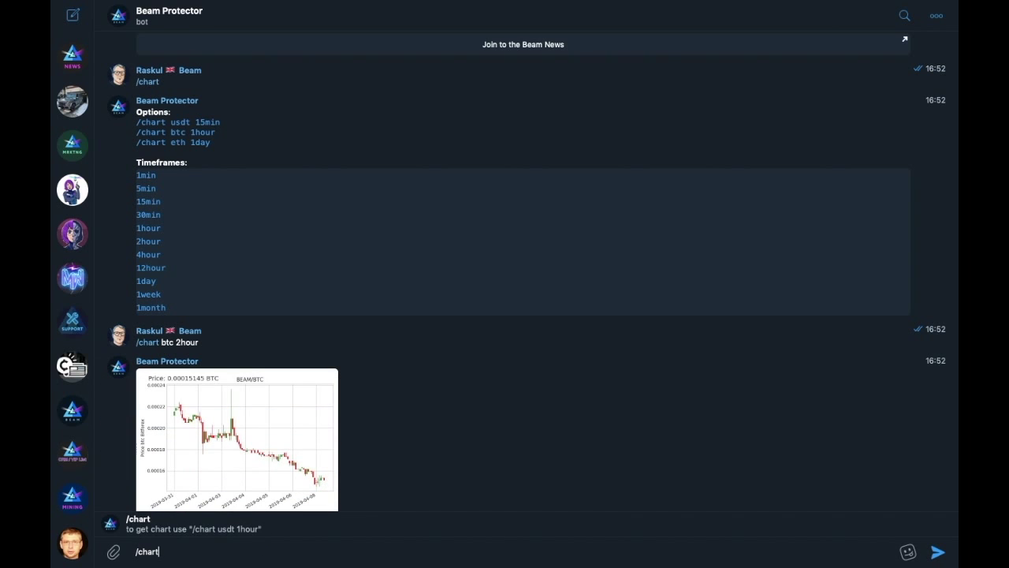
text( us)
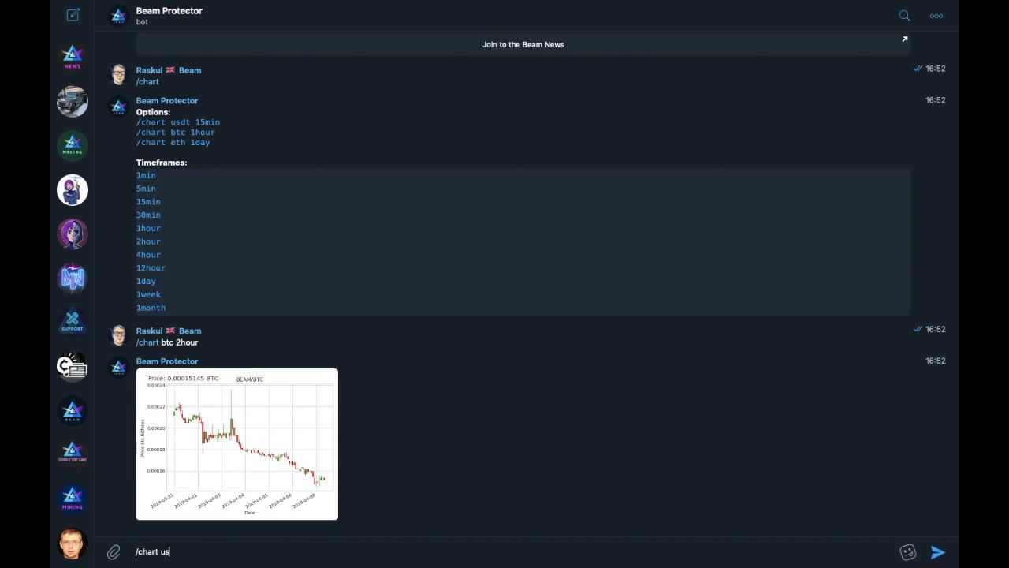
text(dt)
text(4hour)
key(Return)
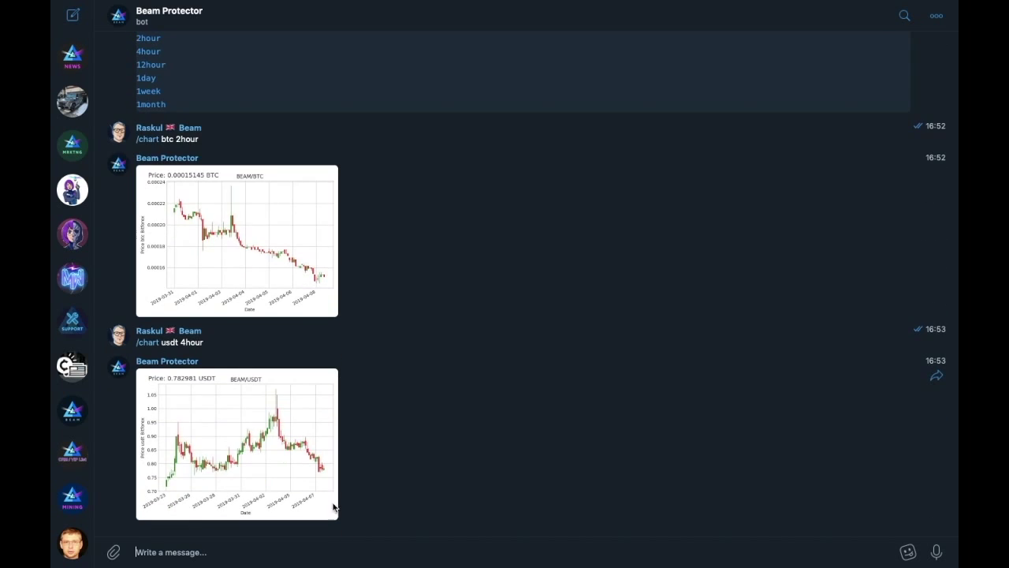
- View the BEAM/USDT chart enlarged, then close it and return to the message field
click(333, 508)
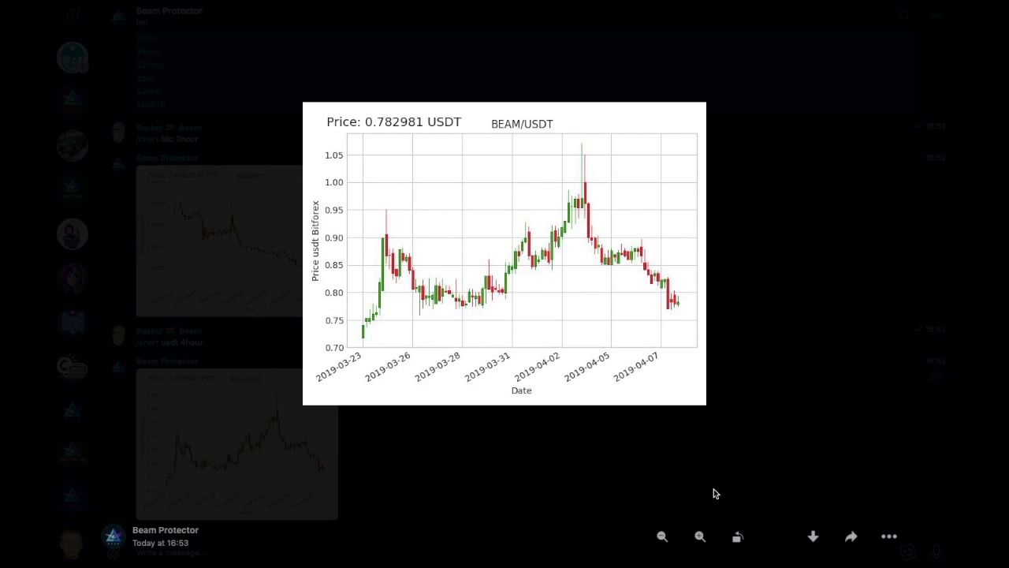
click(595, 486)
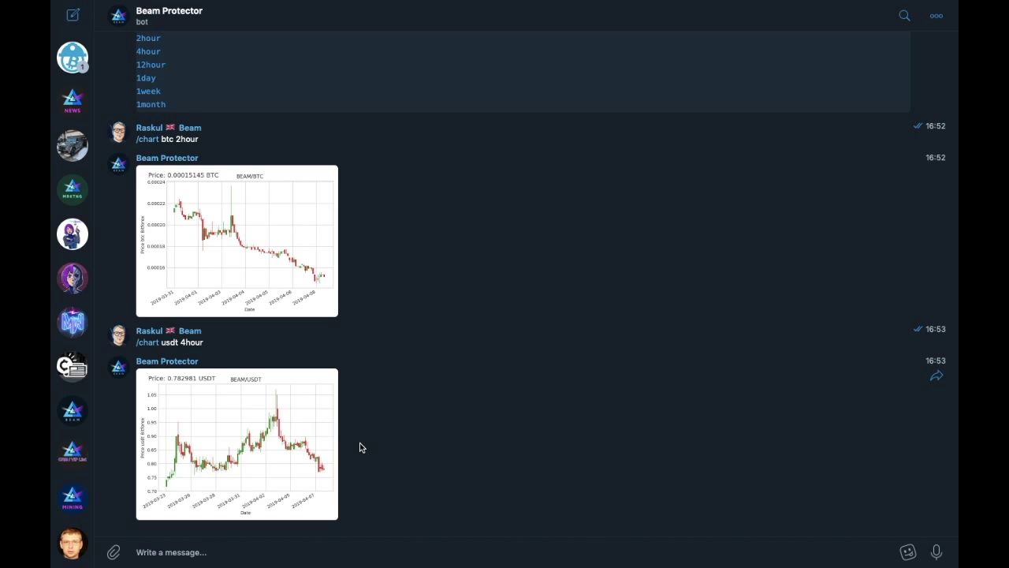
click(354, 546)
- Send /compare, then /compare bitcoin: Bitcoin $5,224.32 versus Beam $0.80, ranks 1 and 281
text(/compare)
key(Return)
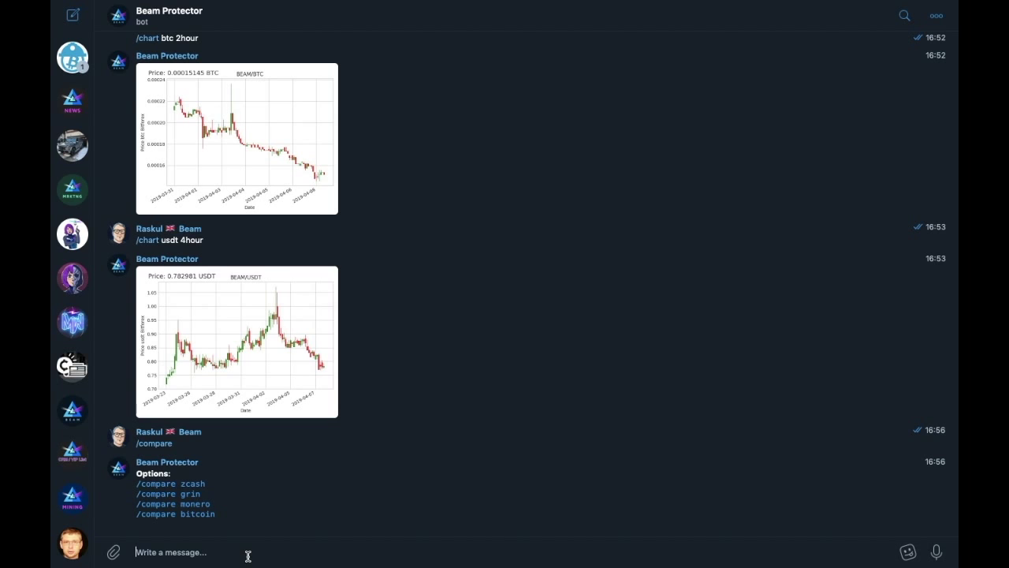
text(/compare)
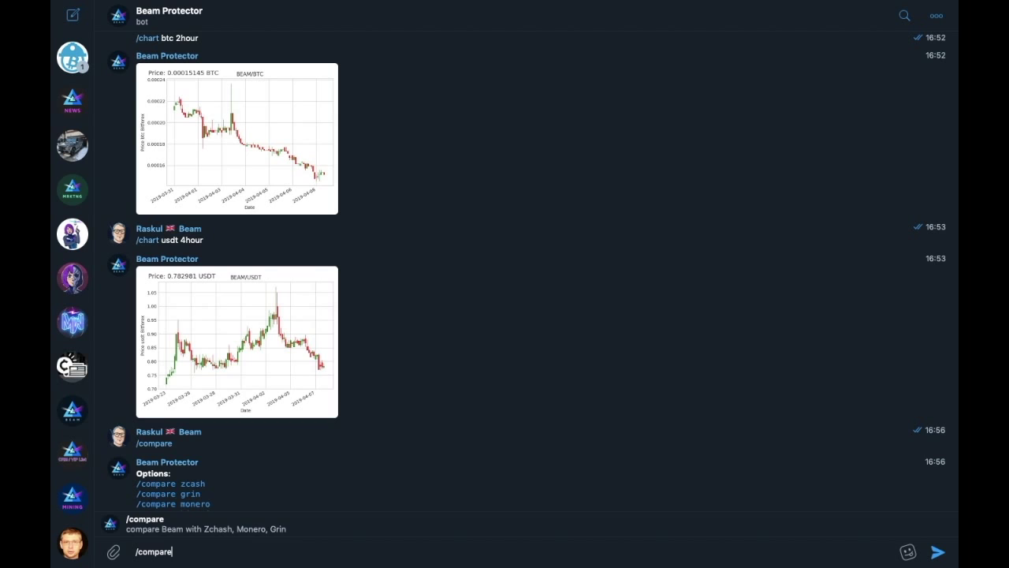
text( bitcoin)
key(Return)
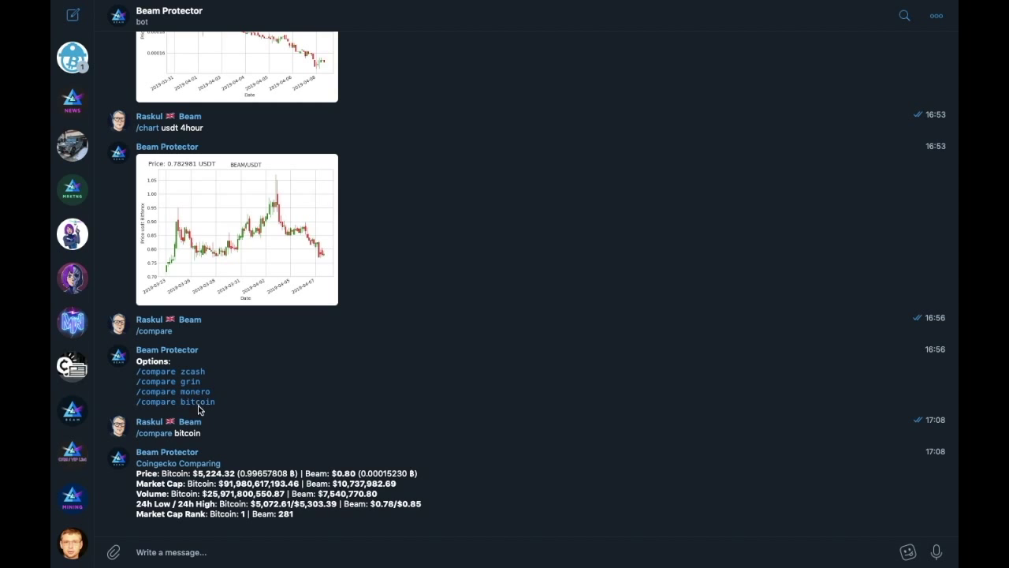
scroll(271, 435, down, 1)
- Send /pools to get the pool stats: network hashrate 2.96 MSol/s, beam.leafpool.com leading
click(272, 550)
text(/pools)
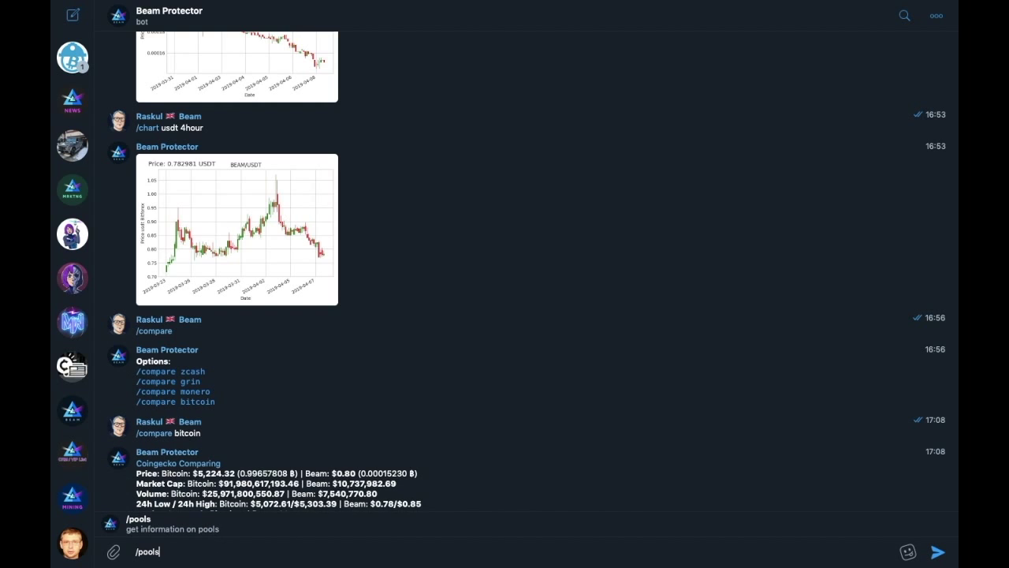
key(Return)
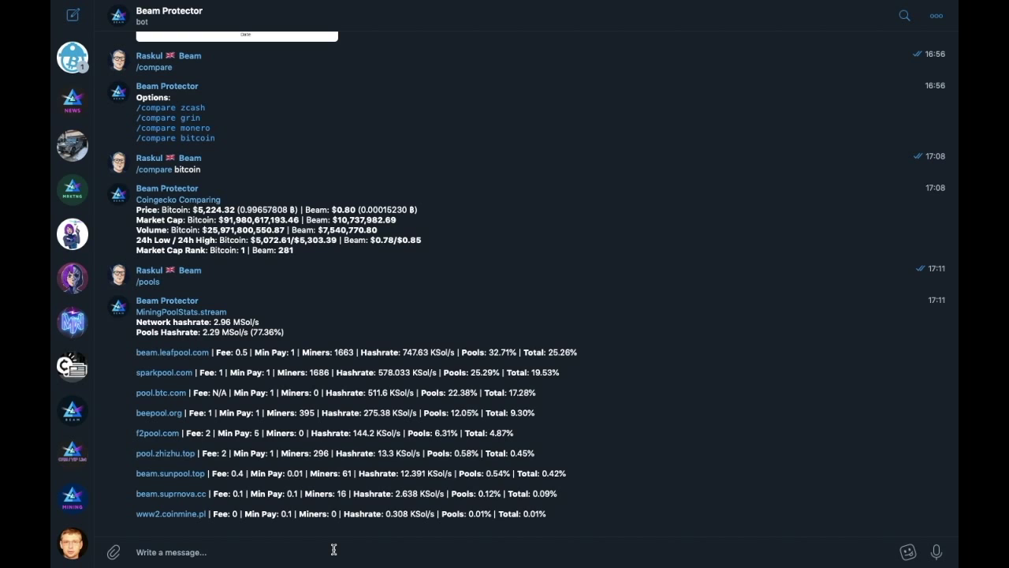
- Send /price and scroll through the exchange rates from BISQ down to BKEX
text(/price)
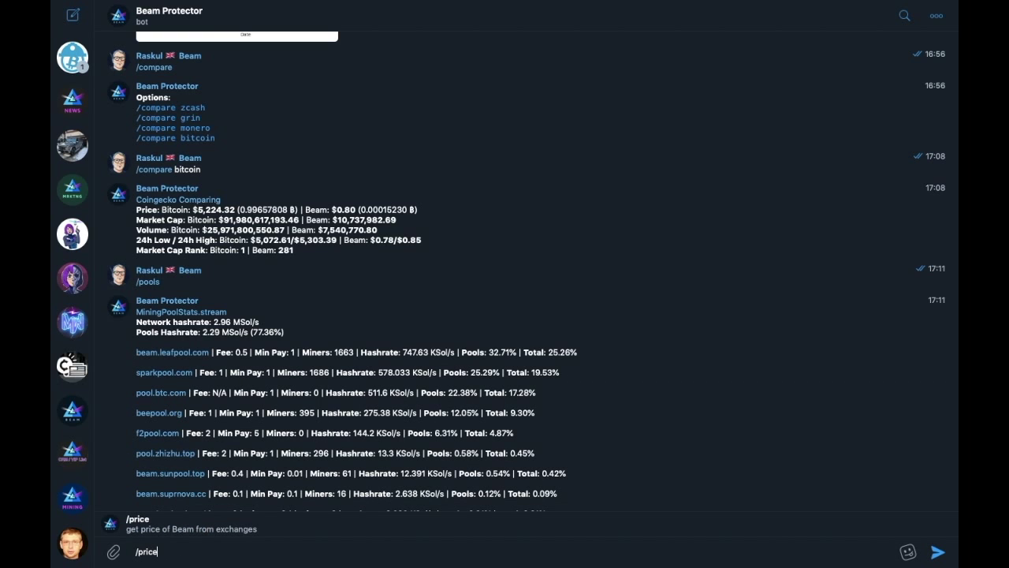
key(Return)
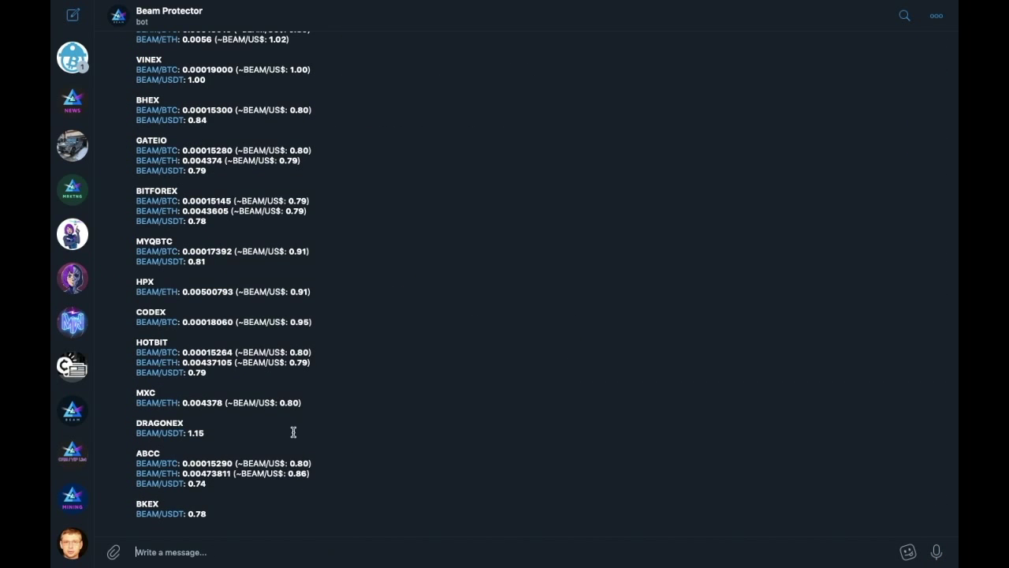
scroll(296, 425, up, 5)
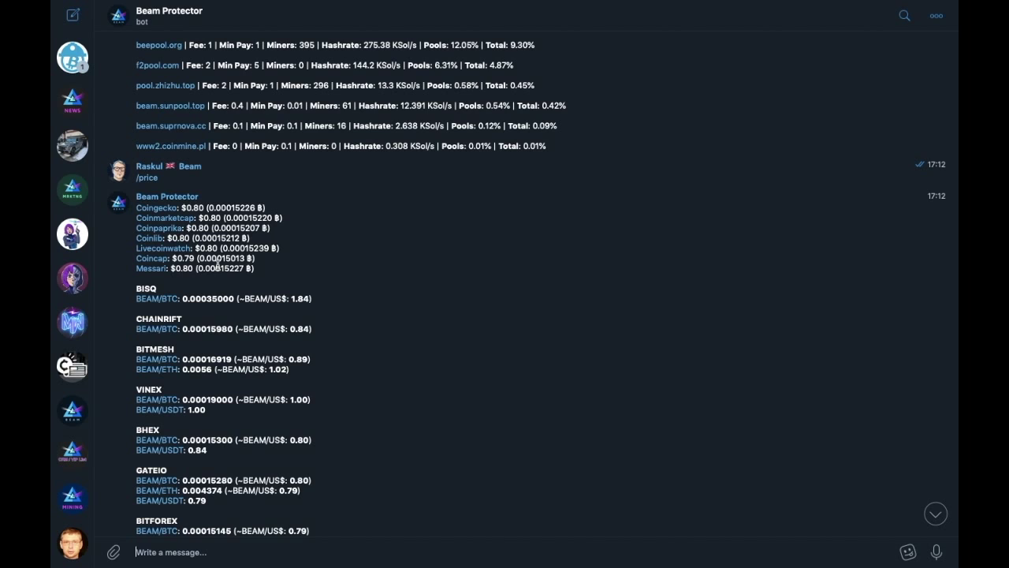
scroll(218, 265, down, 5)
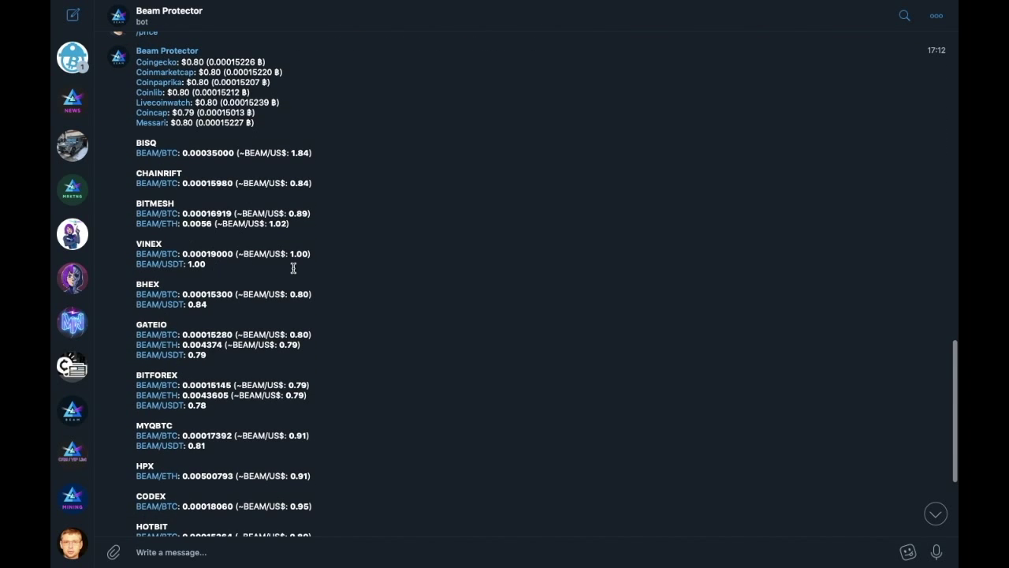
scroll(294, 269, down, 3)
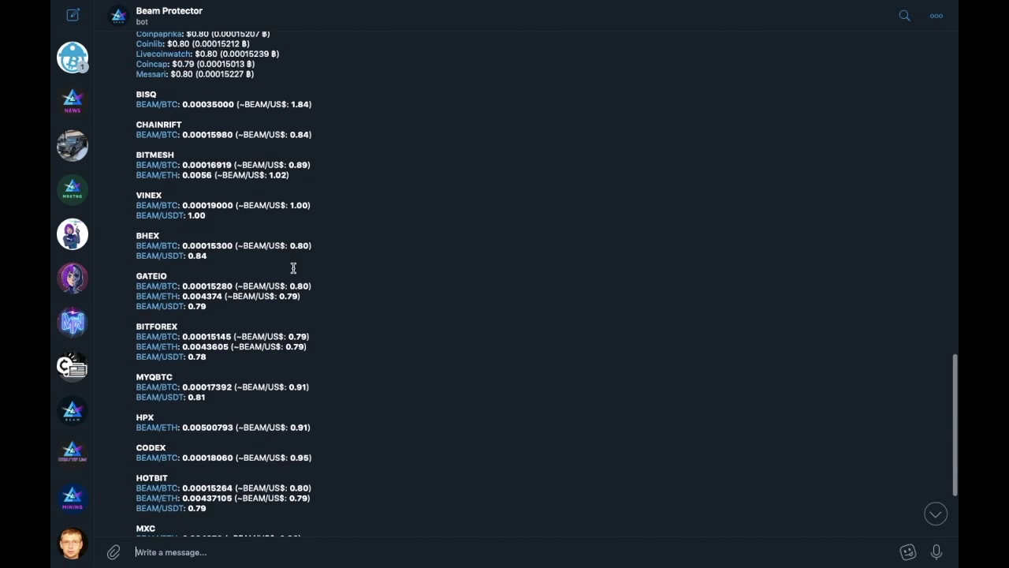
scroll(293, 268, up, 5)
scroll(293, 268, down, 2)
scroll(293, 268, down, 1)
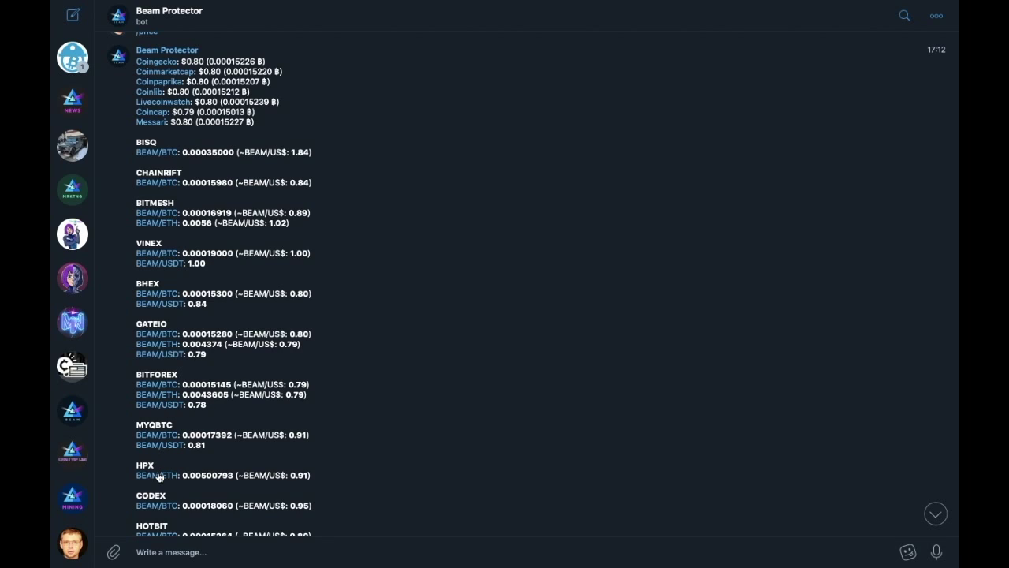
scroll(175, 418, down, 5)
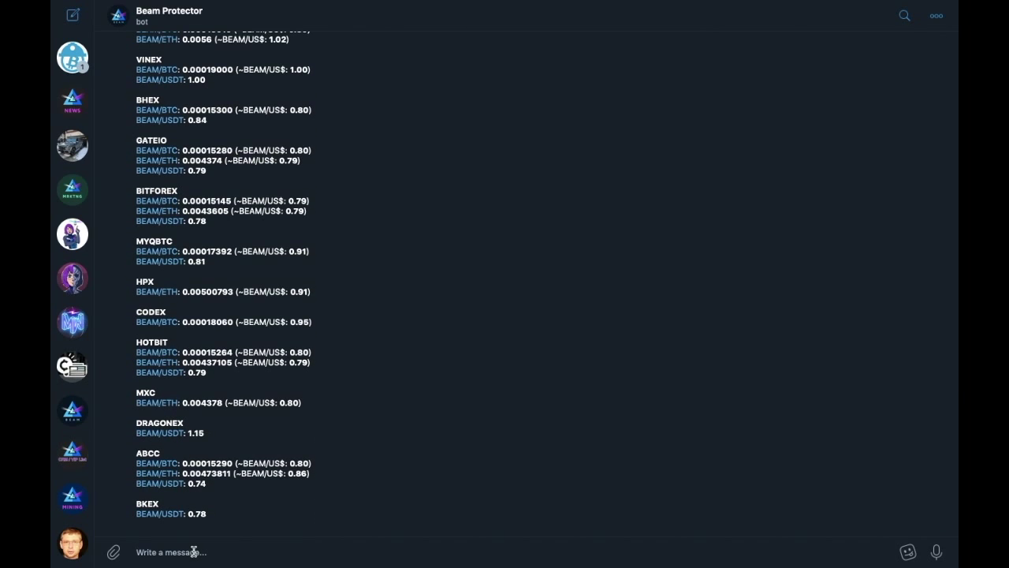
- Send /explorer for block height 136354 and 3,041,254 Sol/s hashrate, then start a /report command
text(/exp)
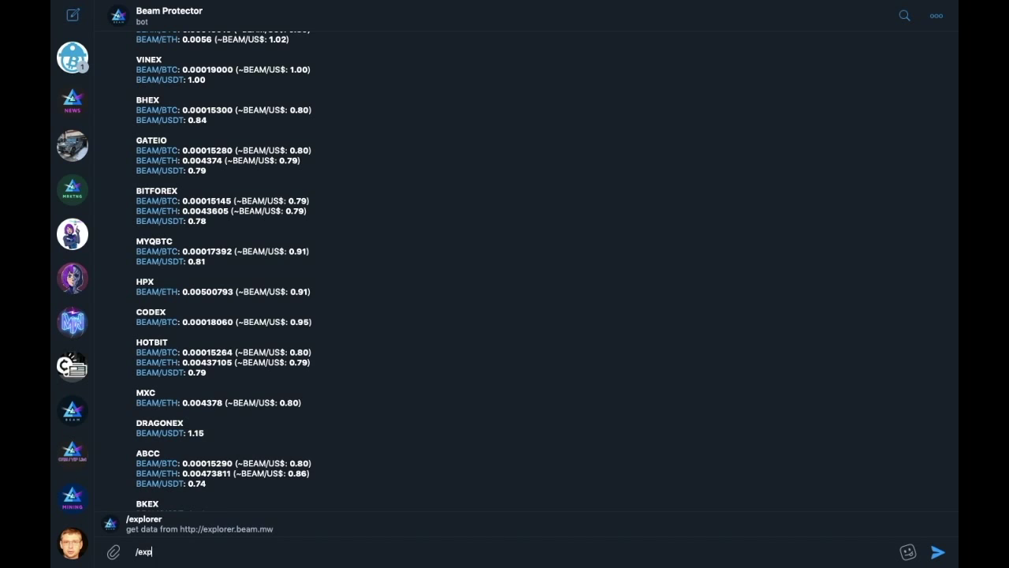
text(lorer)
key(Return)
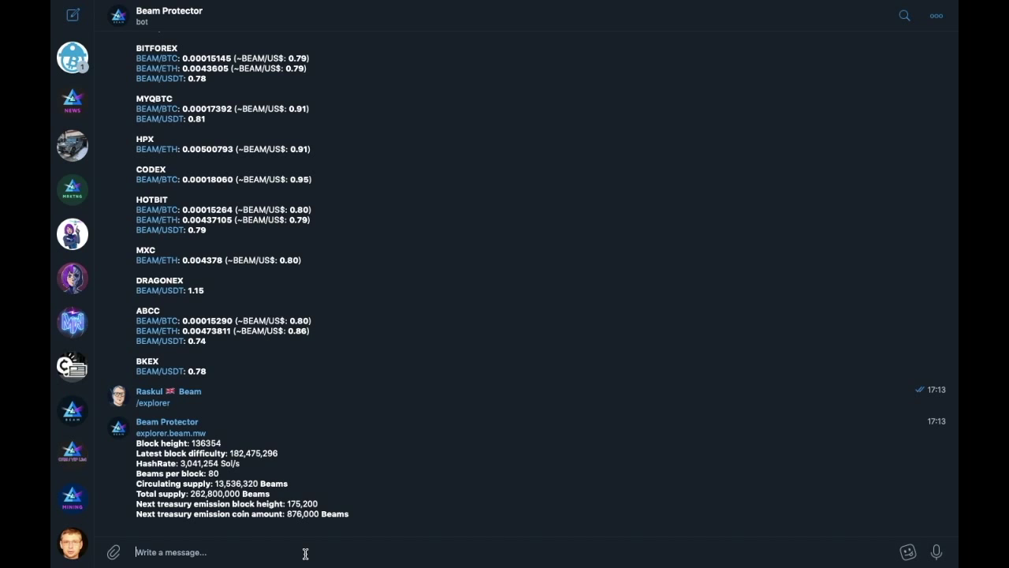
text(/report)
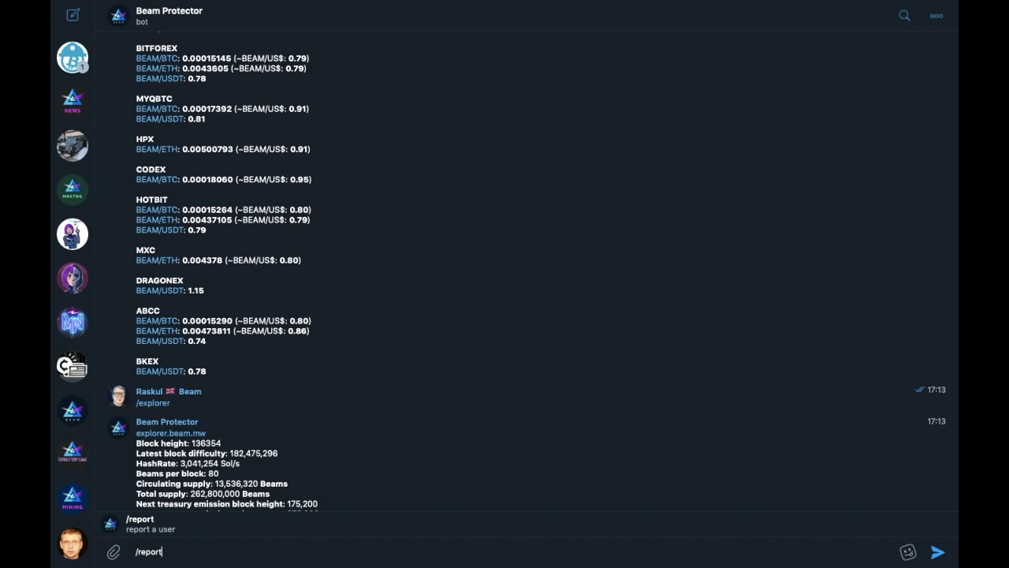
- Send /report with a username, then delete a typed /ask command unsent
text(raskul)
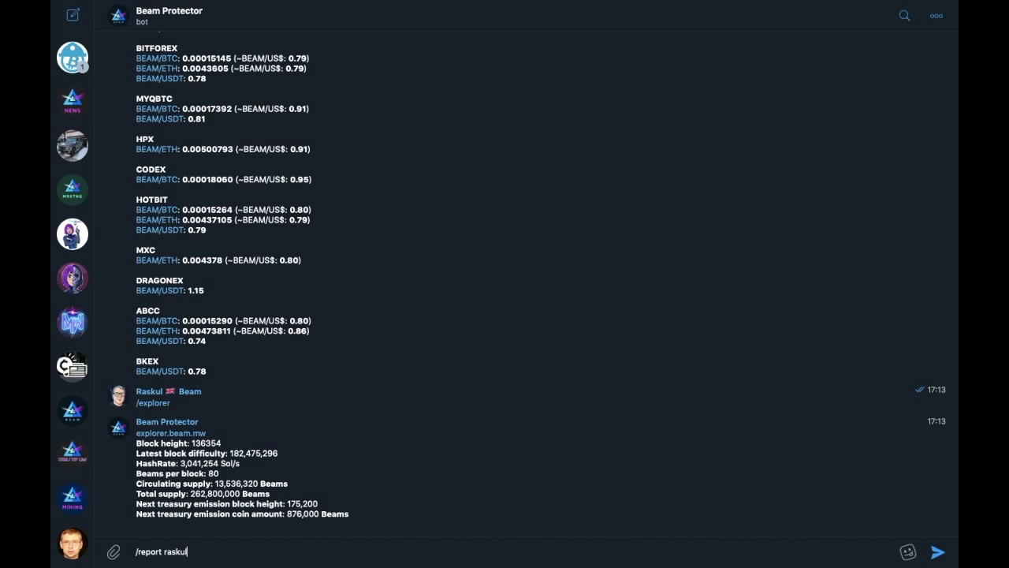
key(Return)
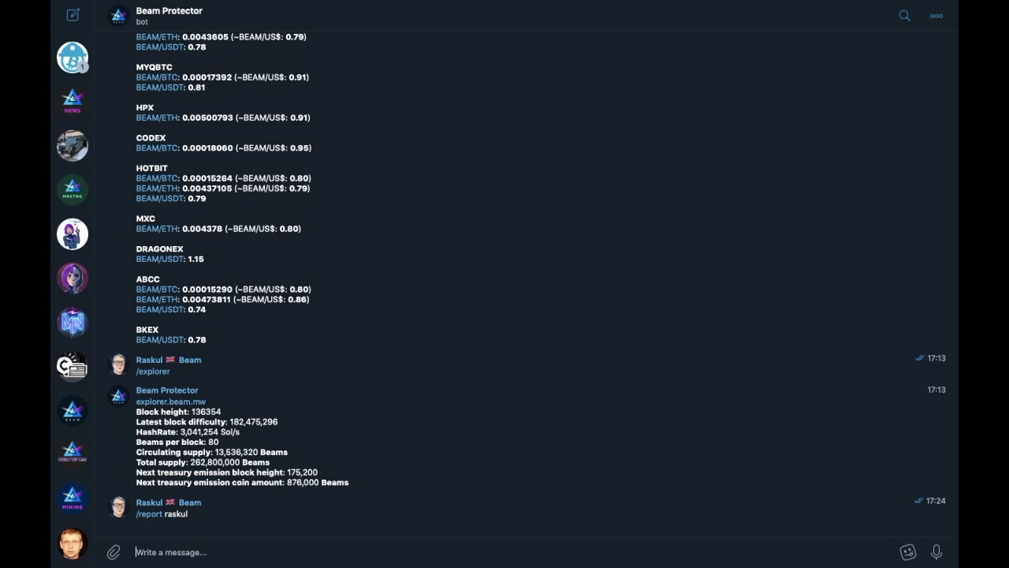
text(/as)
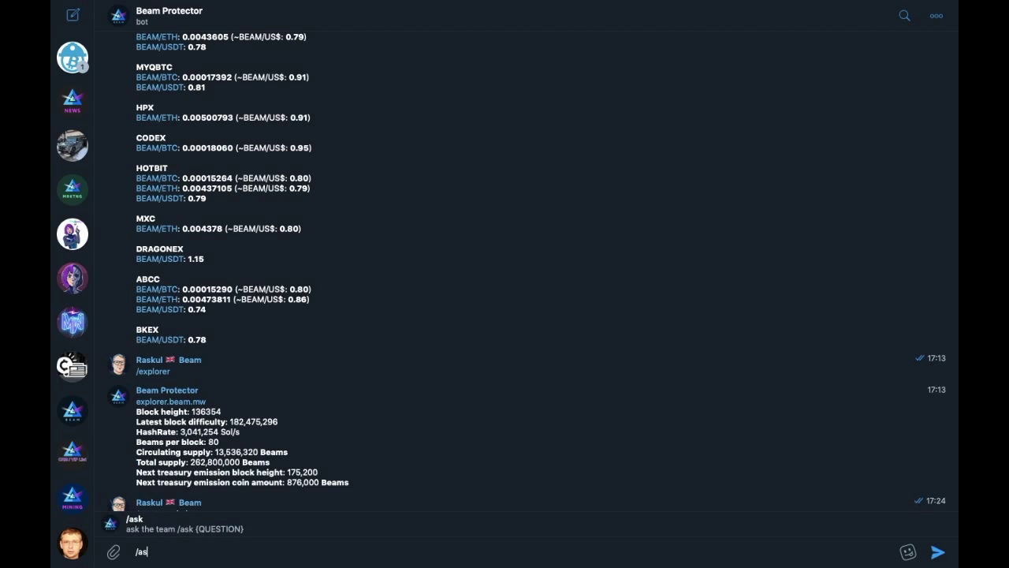
text(k)
key(BackSpace)
key(BackSpace)
key(BackSpace)
key(BackSpace)
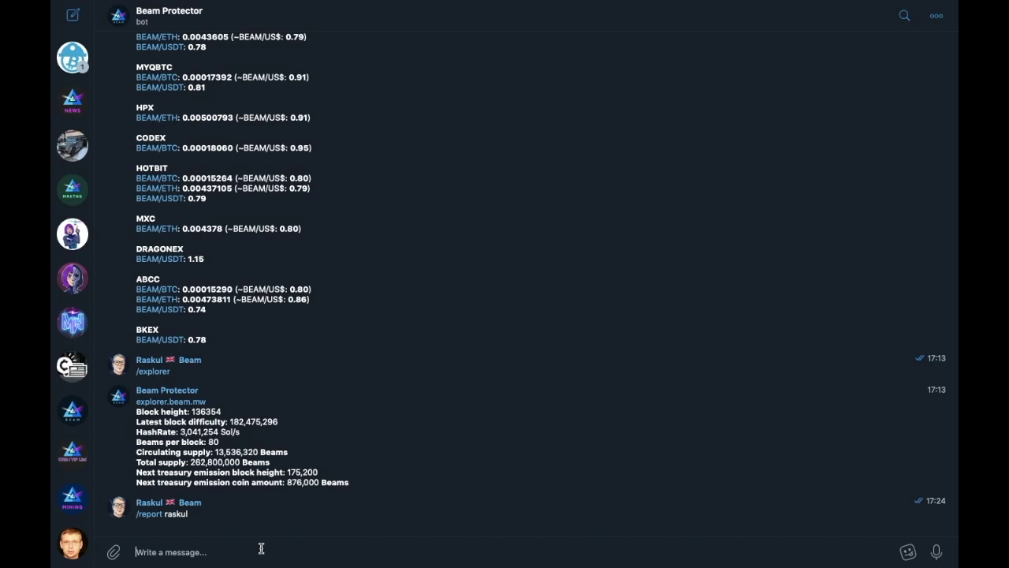
- Send /faq to the Beam Protector bot to get its Frequently Asked Questions list
text(/faq)
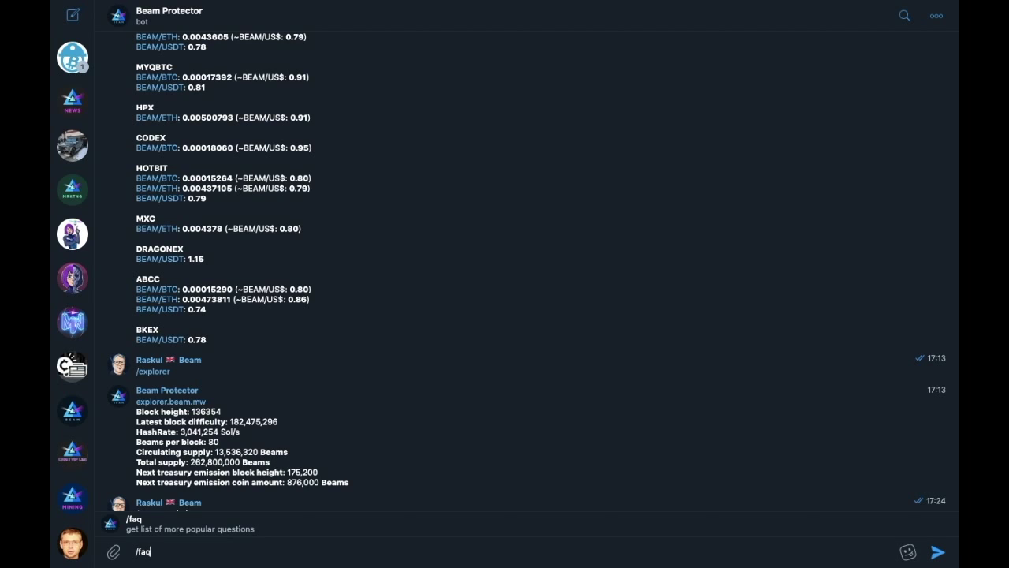
key(Return)
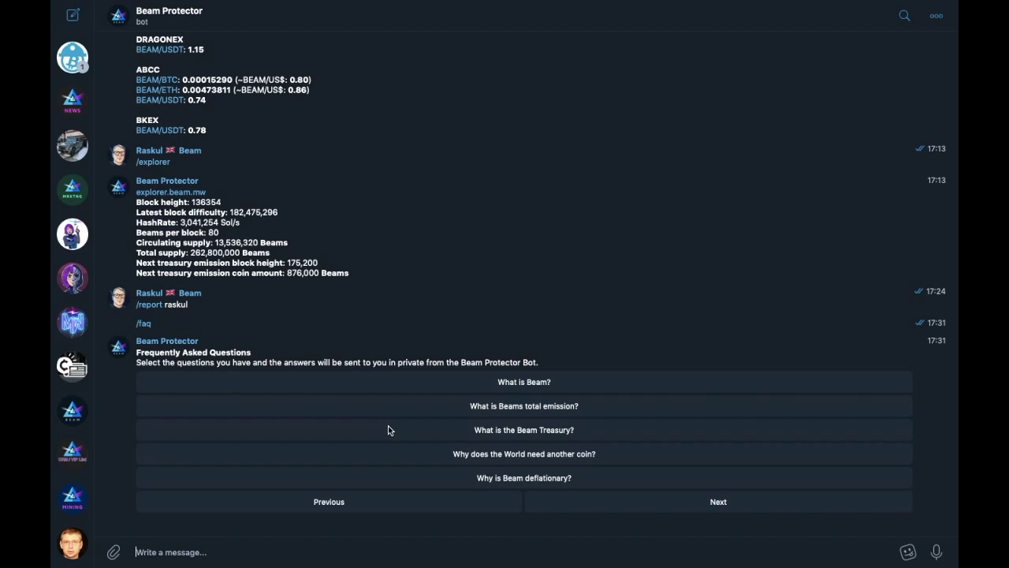
- Ask the bot 'What is the Beam Treasury?' using its FAQ button
click(511, 434)
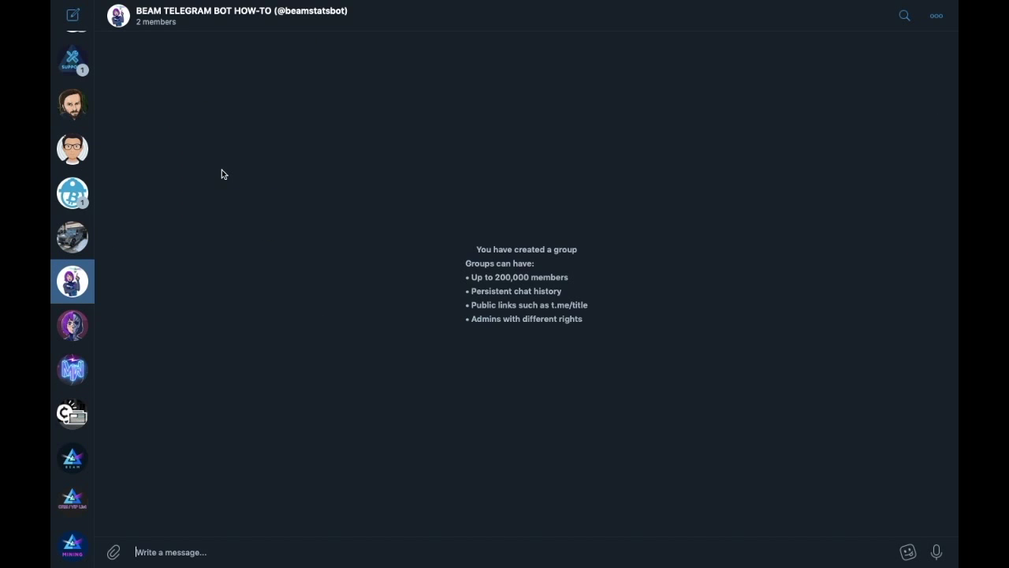
click(74, 19)
- Send /start in the group, then run /explorer from the bot's command list
text(/start)
key(Return)
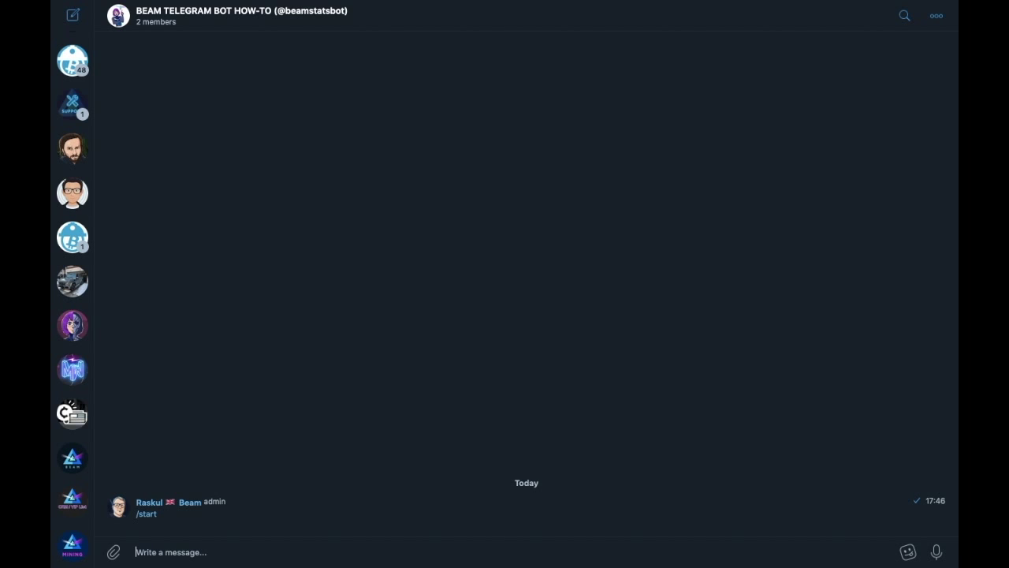
text(/)
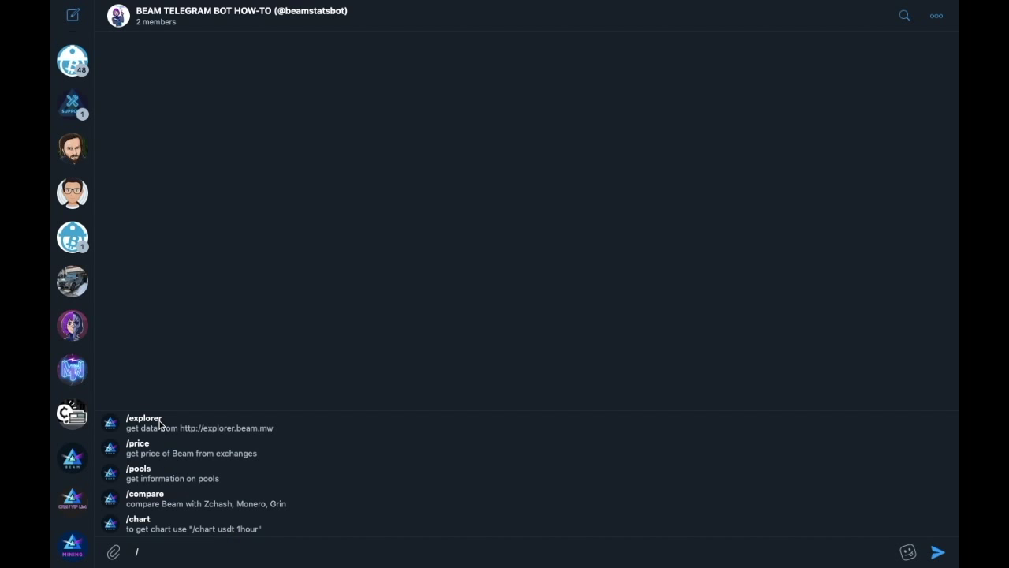
click(160, 421)
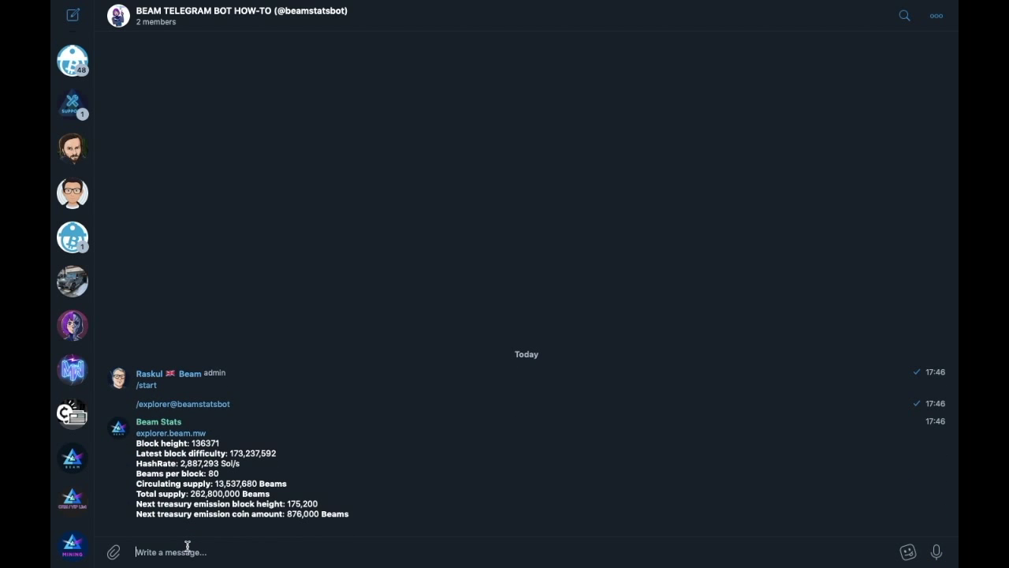
- Run the /price and /pools commands from the command suggestions
text(/price)
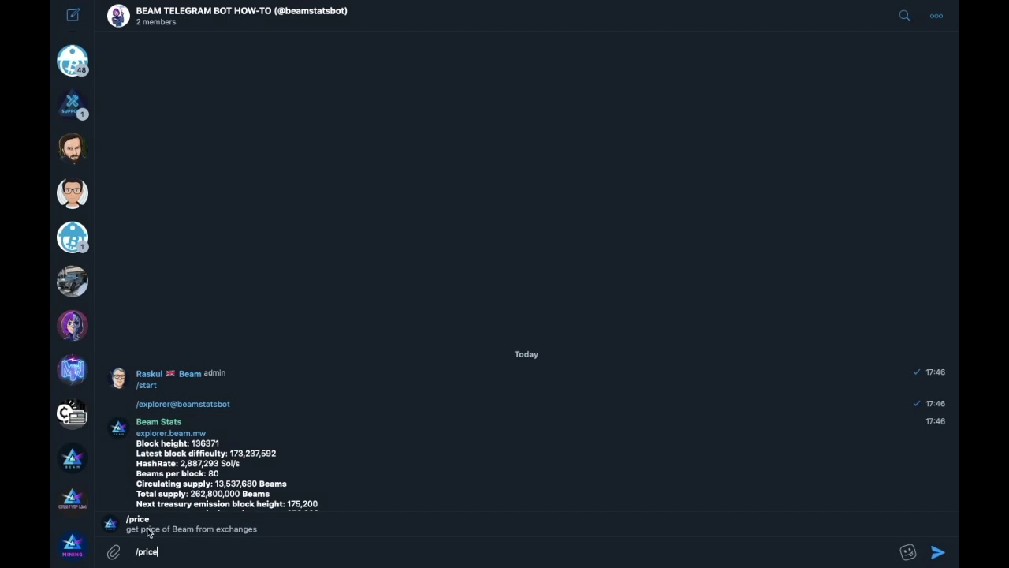
click(143, 524)
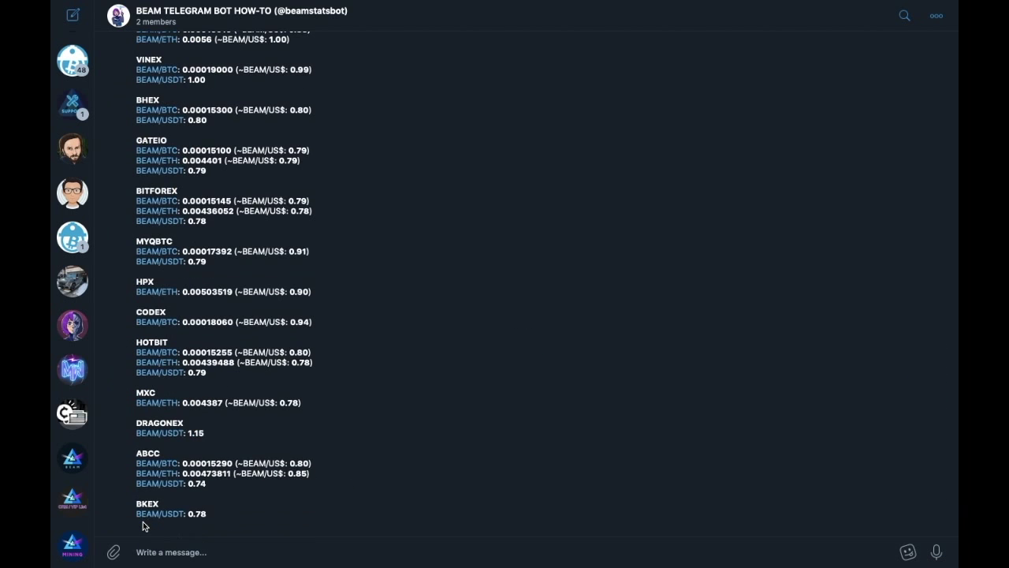
text(/pools)
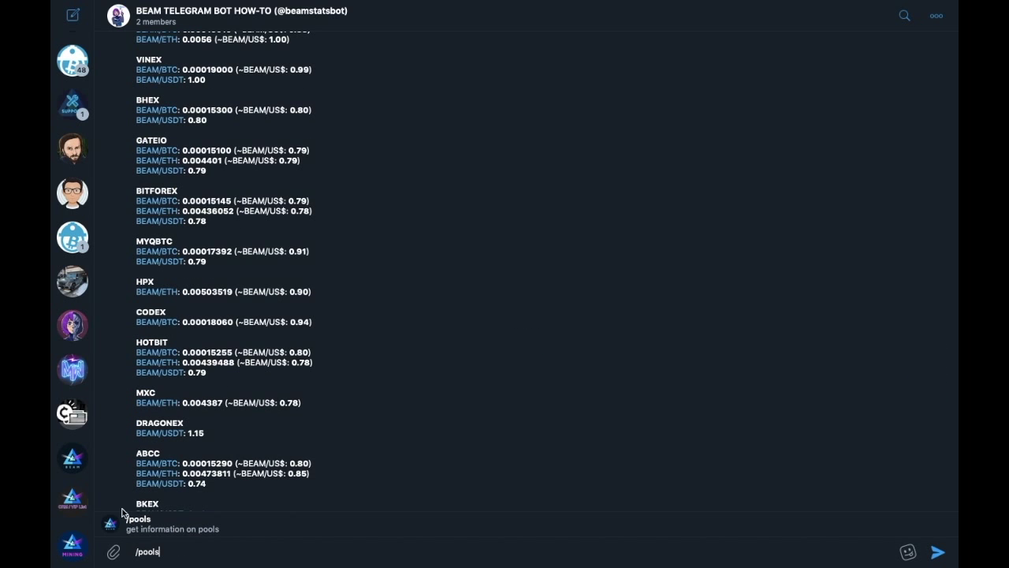
click(140, 527)
- Send the /compare and /chart commands to the Beam Stats bot
text(/)
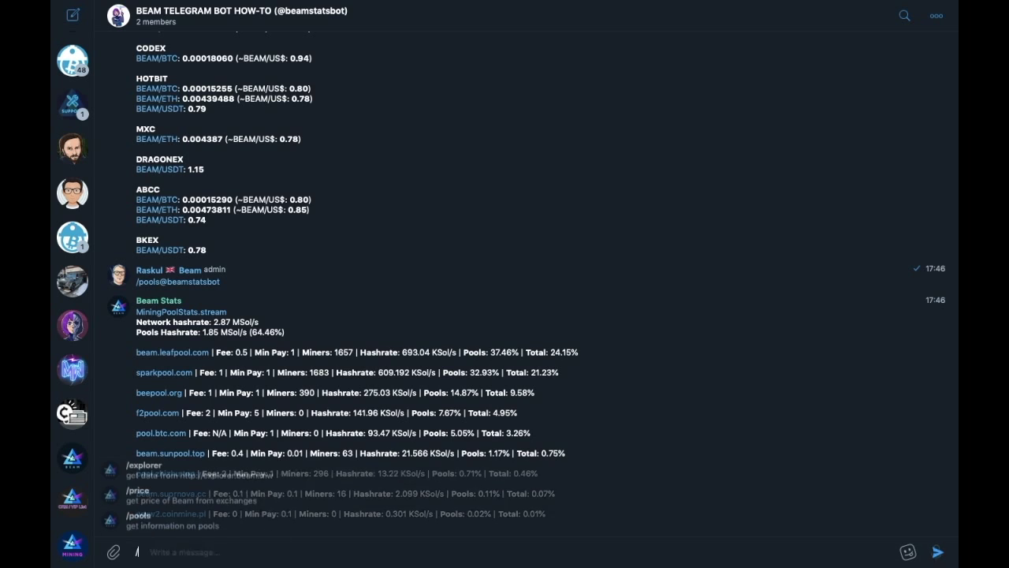
text(compare)
key(Return)
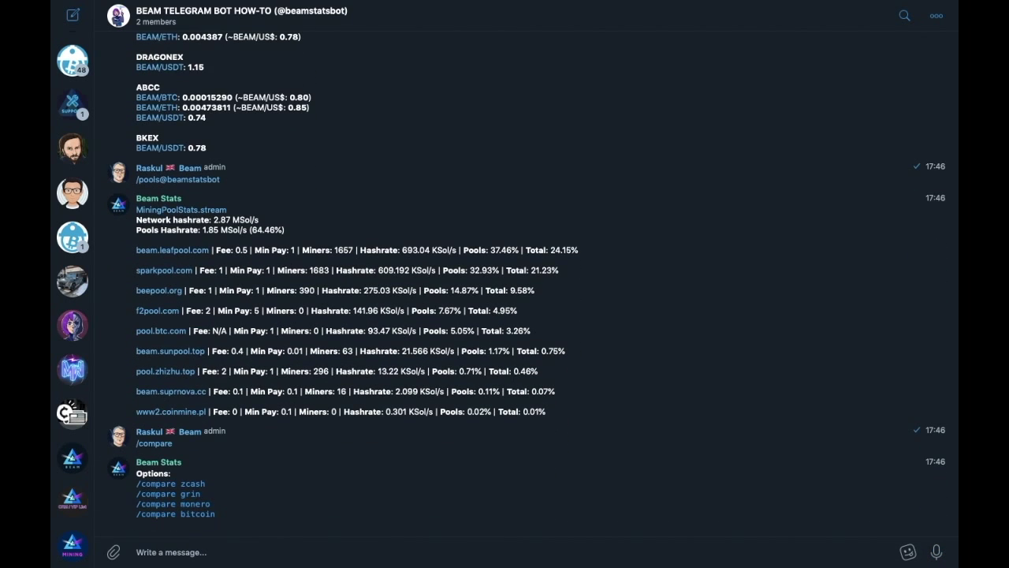
text(/chart)
key(Return)
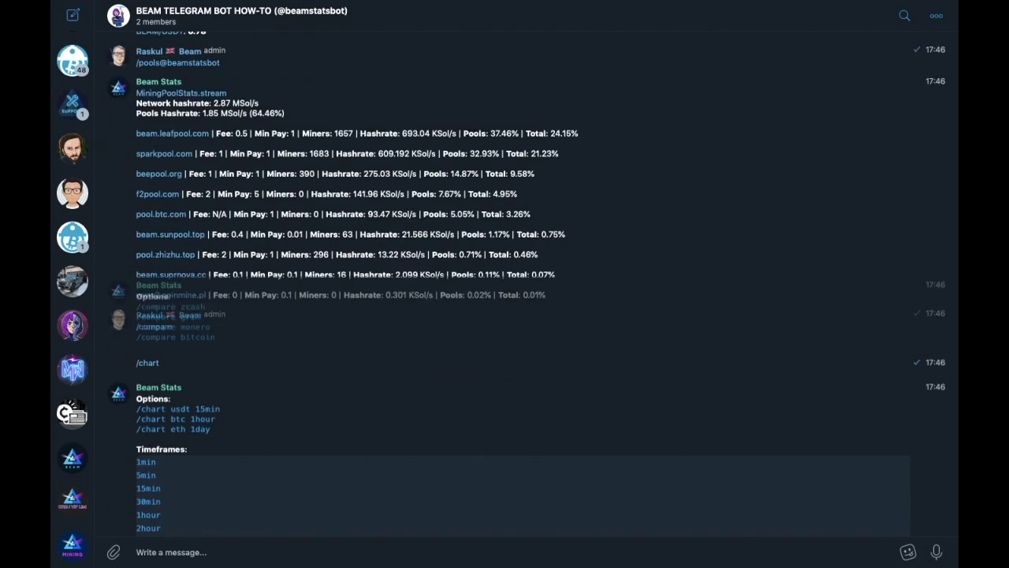